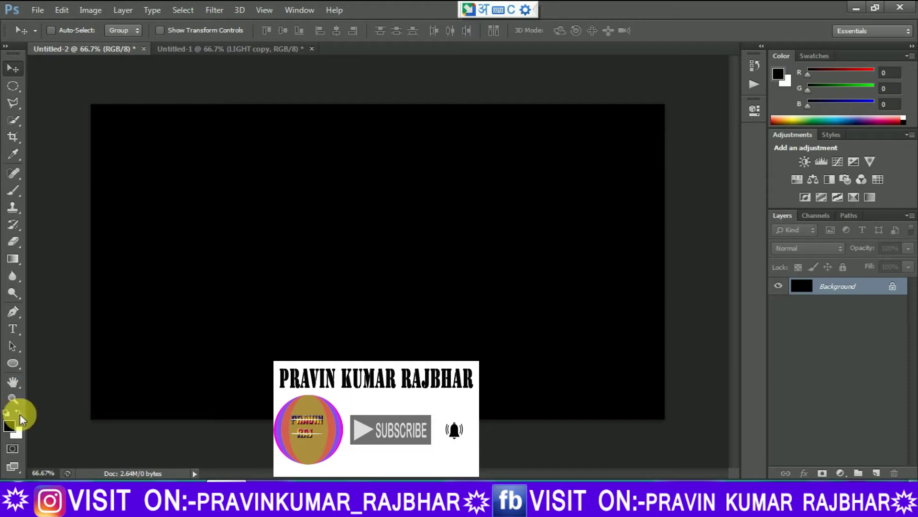
# Make white the foreground colour and add the text "LIGHT" in English letters on the black canvas
pyautogui.click(19, 413)
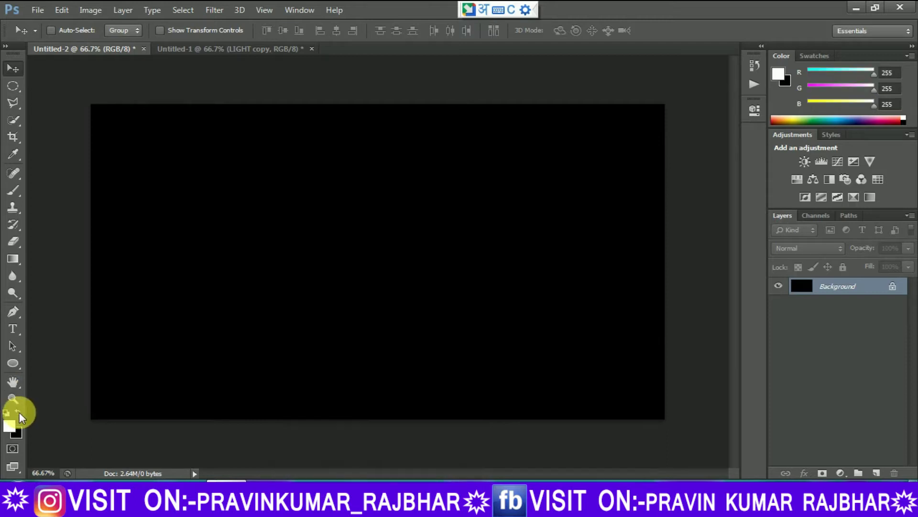
pyautogui.click(16, 327)
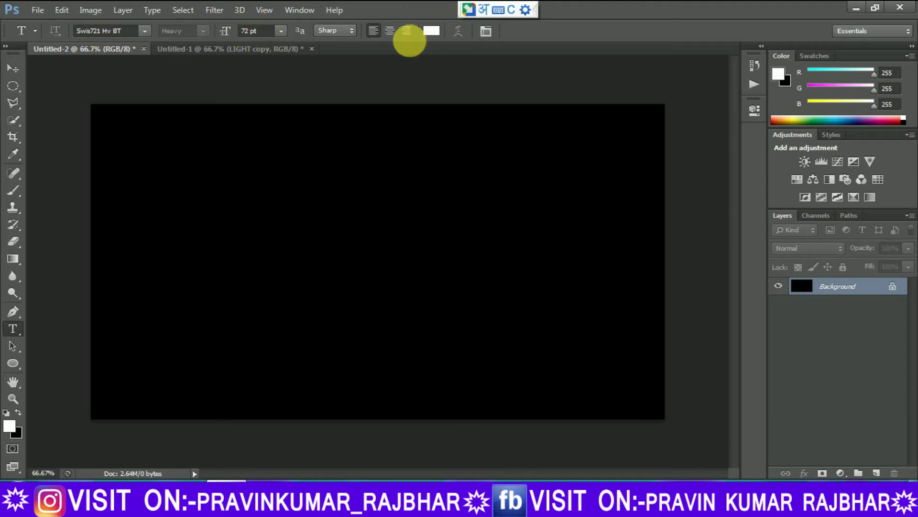
pyautogui.click(243, 234)
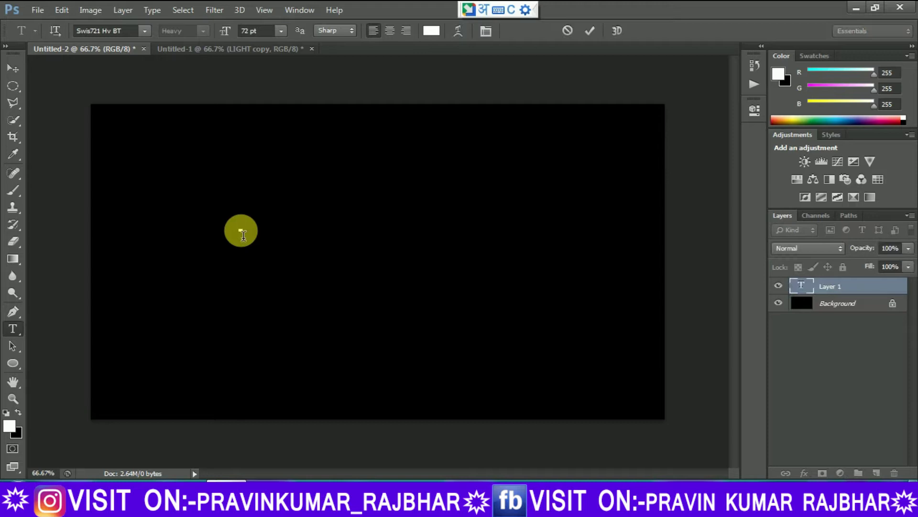
pyautogui.write('L')
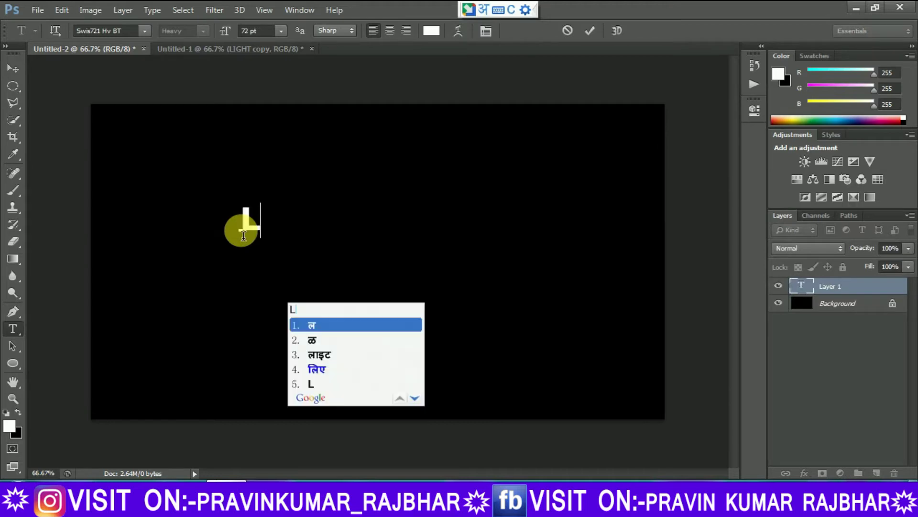
pyautogui.write('IG')
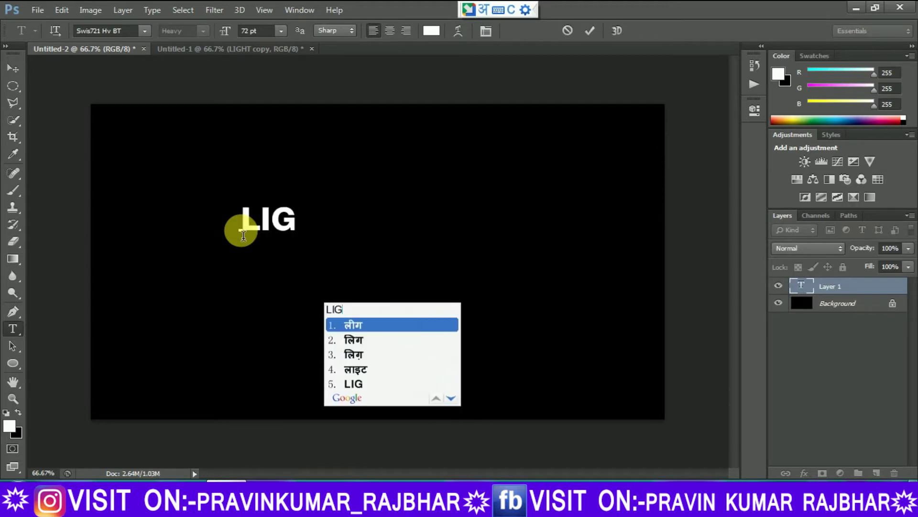
pyautogui.write('HT')
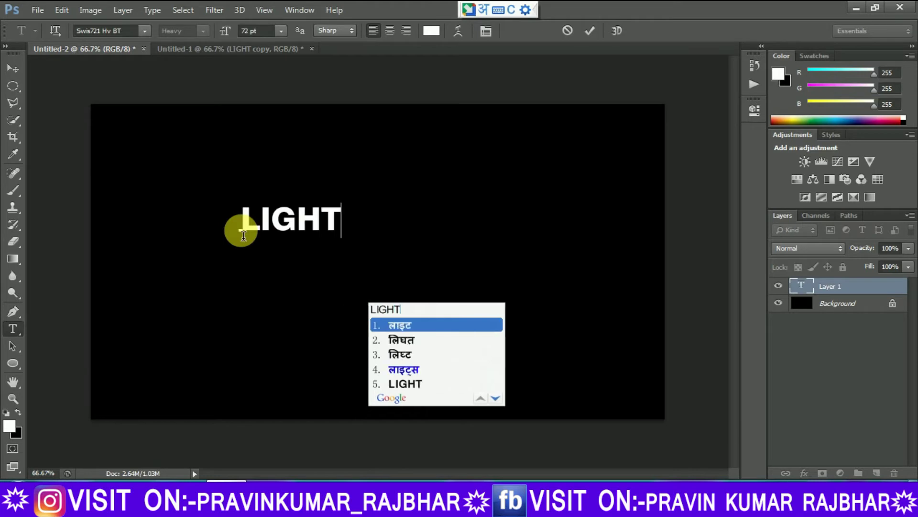
pyautogui.click(399, 384)
pyautogui.click(12, 68)
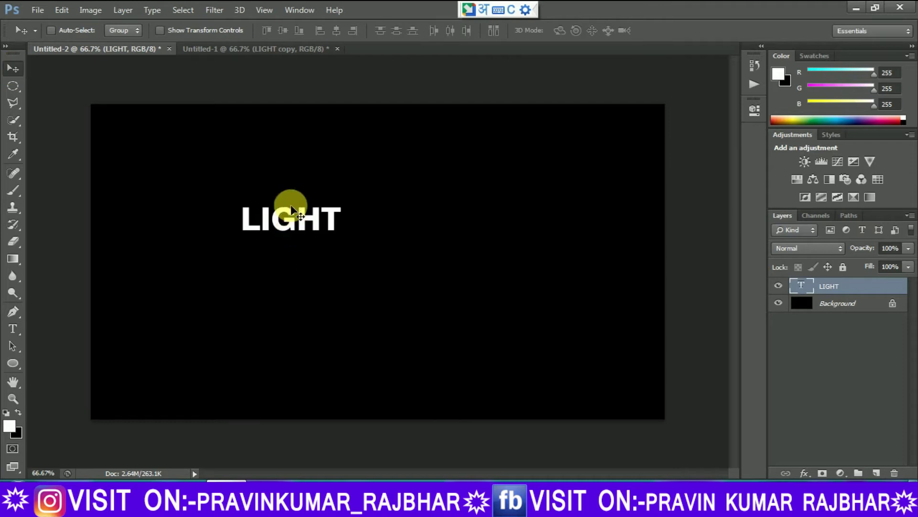
# Scale the LIGHT text up from its centre to about 417% and move it to the middle of the canvas
pyautogui.hotkey('ctrl', 't')
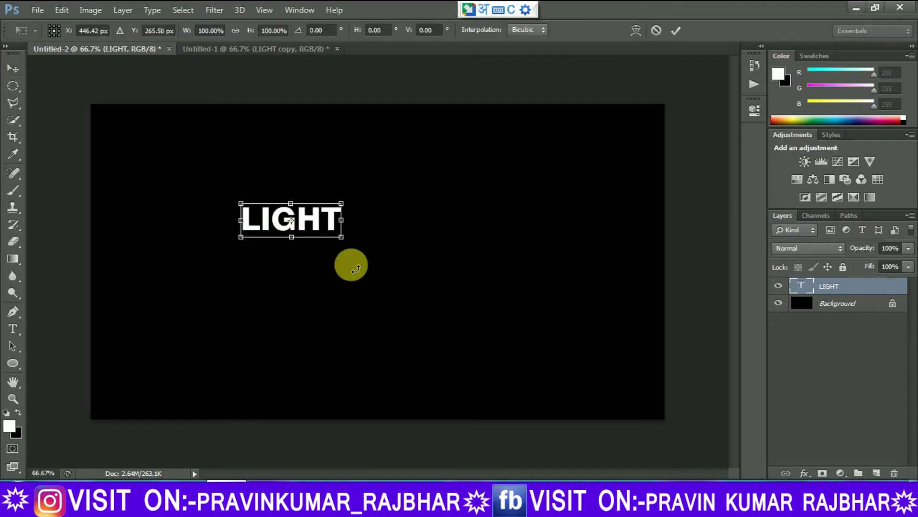
pyautogui.moveTo(341, 239); pyautogui.dragTo(492, 316)
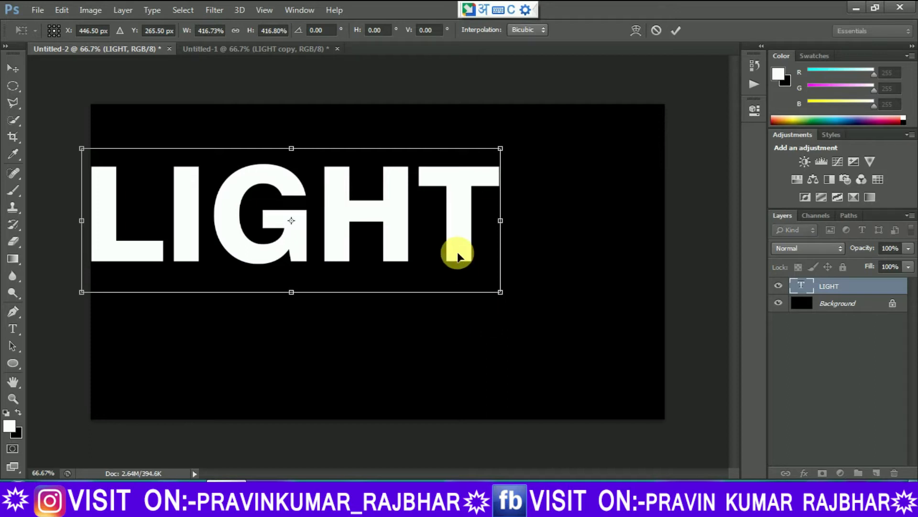
pyautogui.press('Return')
pyautogui.moveTo(396, 224); pyautogui.dragTo(479, 261)
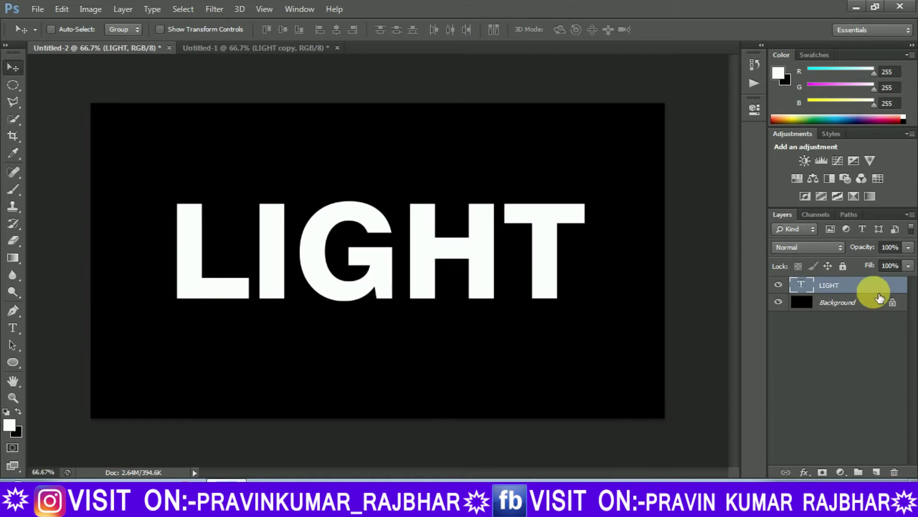
# Duplicate the LIGHT text layer and hide the copy
pyautogui.moveTo(874, 286); pyautogui.dragTo(879, 473)
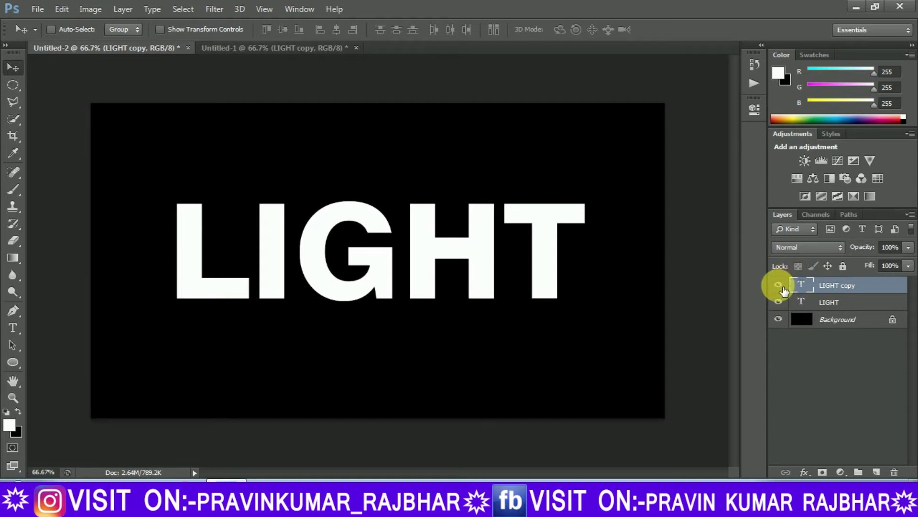
pyautogui.click(779, 286)
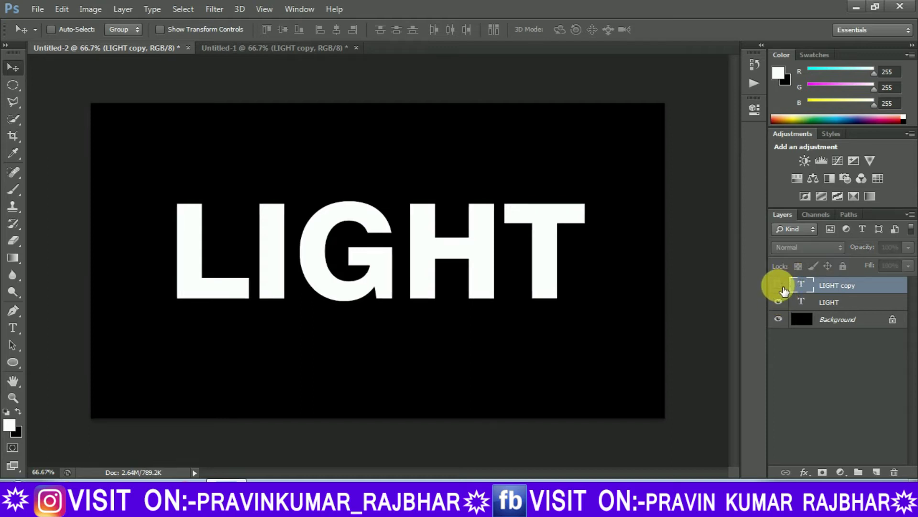
# Merge the original LIGHT text layer with the black background using Merge Visible
pyautogui.click(832, 307)
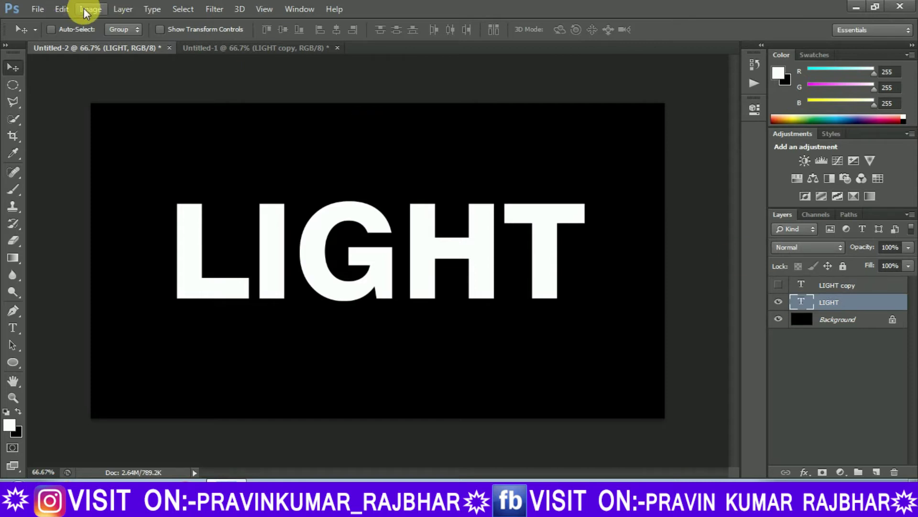
pyautogui.click(120, 9)
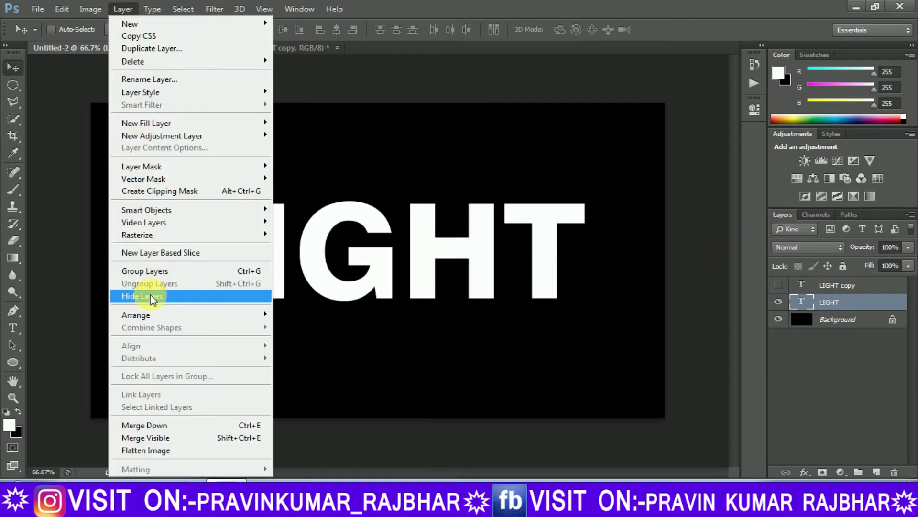
pyautogui.click(150, 438)
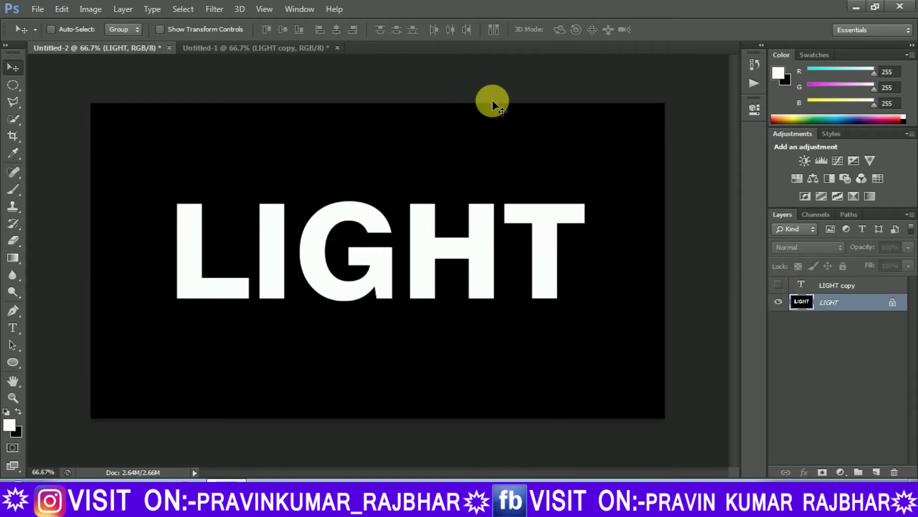
# Apply the Polar Coordinates filter to the merged LIGHT layer with the Polar to Rectangular option
pyautogui.click(214, 10)
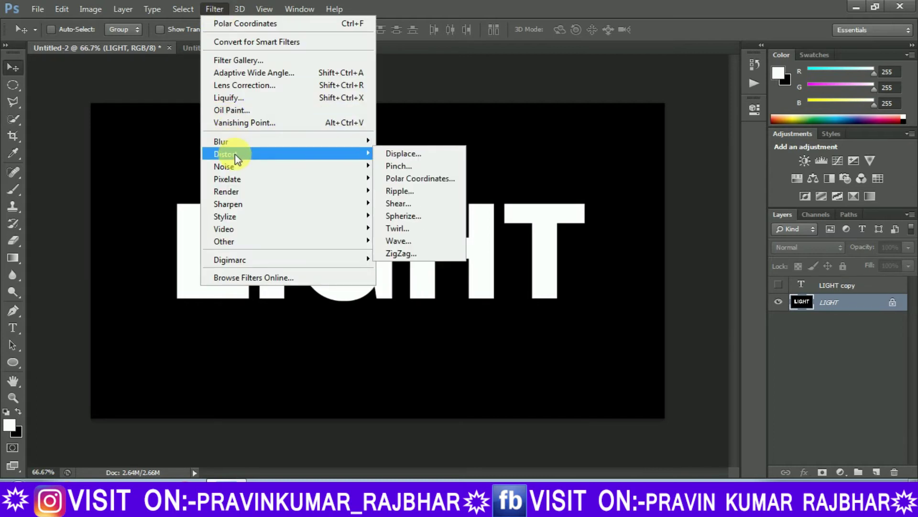
pyautogui.click(389, 177)
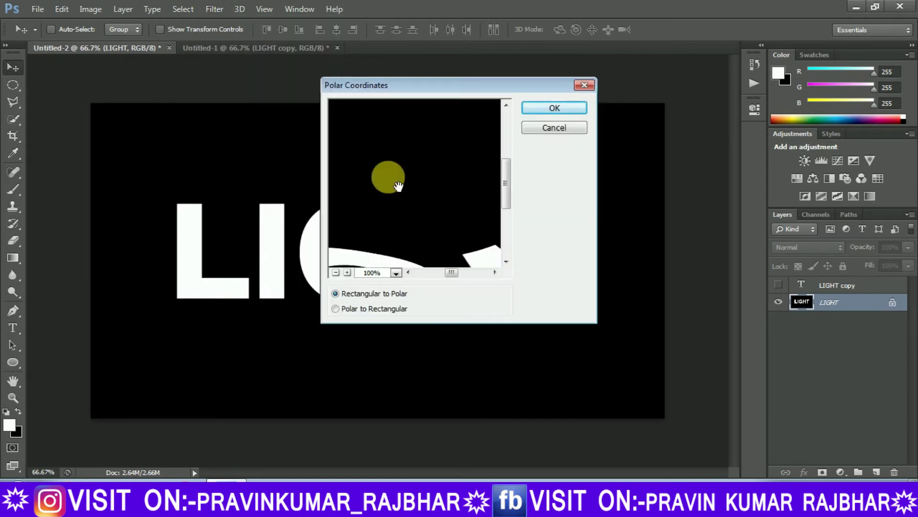
pyautogui.click(335, 309)
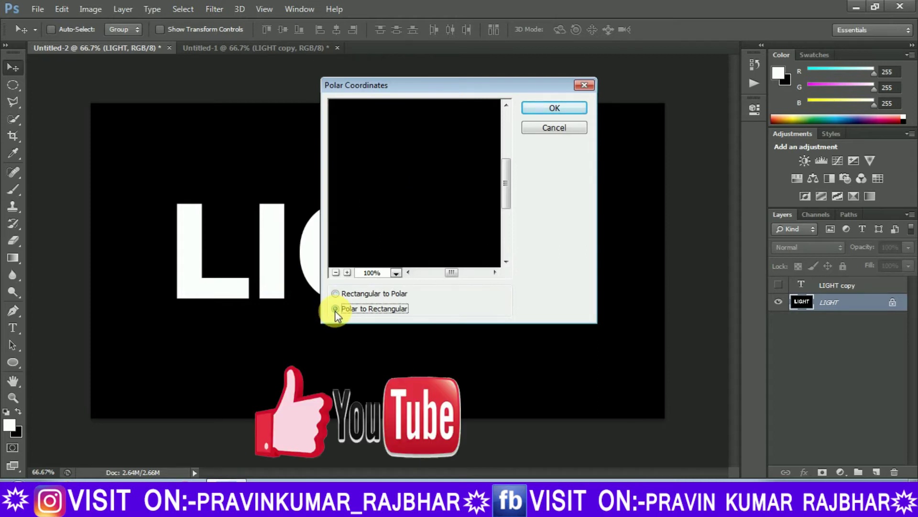
pyautogui.click(554, 110)
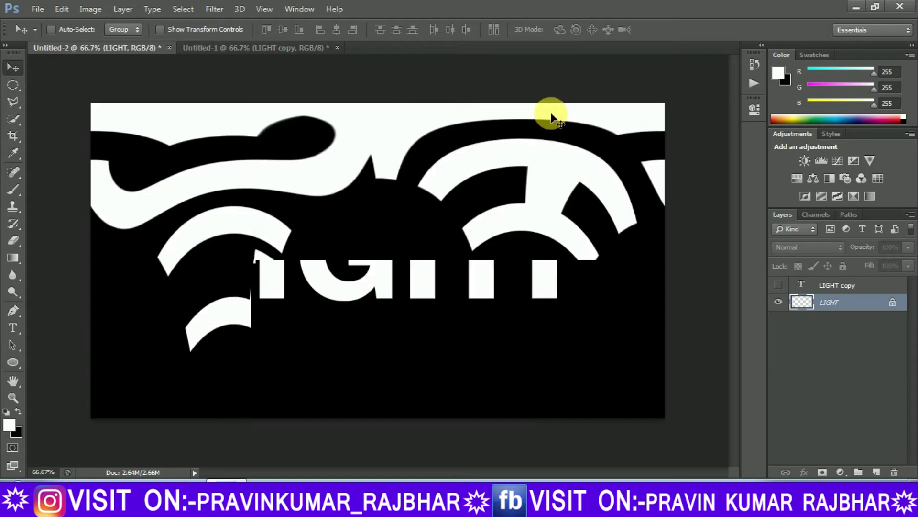
# Rotate the whole image 90° clockwise
pyautogui.click(84, 9)
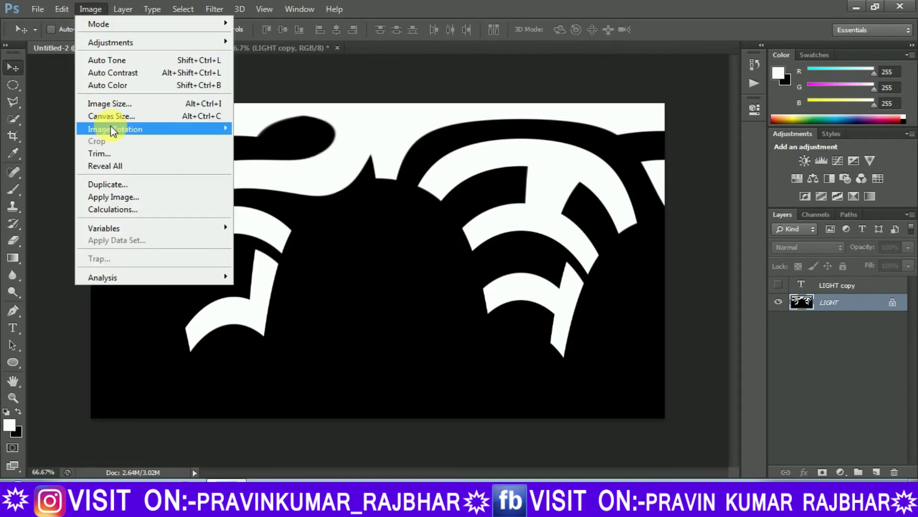
pyautogui.moveTo(110, 129)
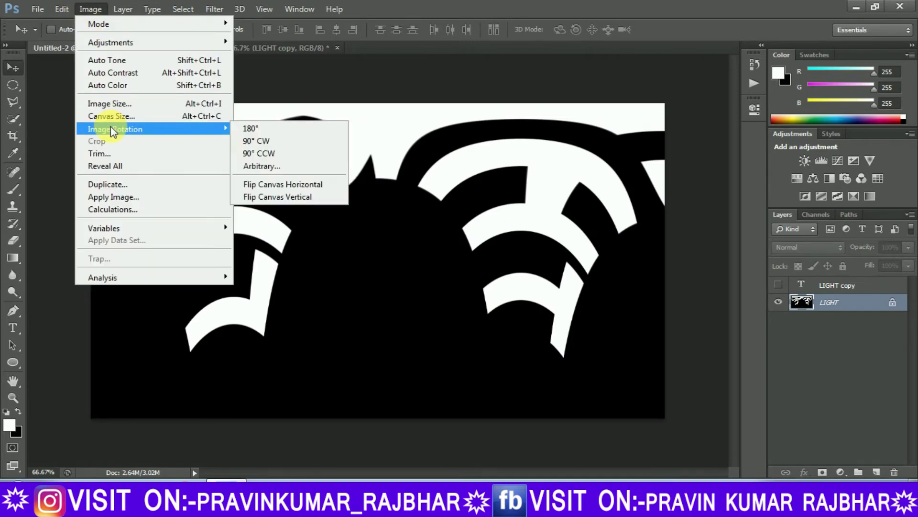
pyautogui.click(245, 141)
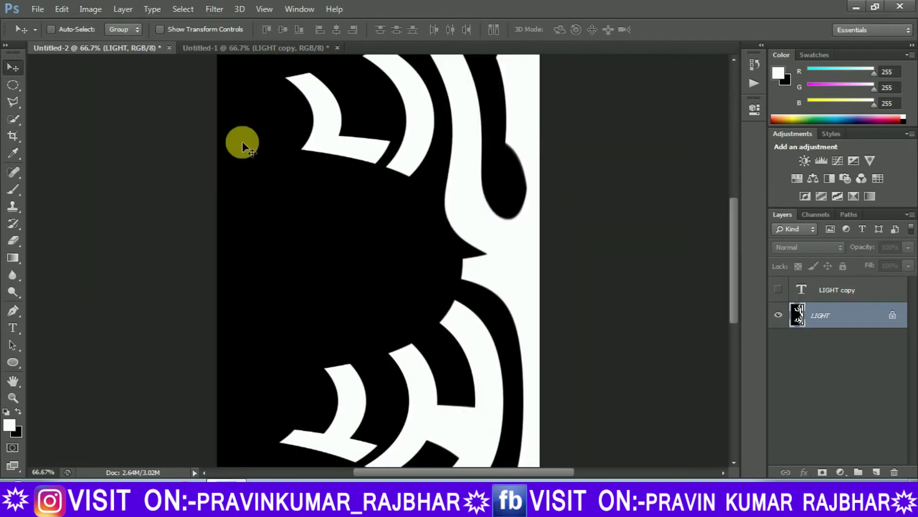
# Apply the Wind filter to the LIGHT layer with the Wind method and direction From the Right
pyautogui.click(214, 10)
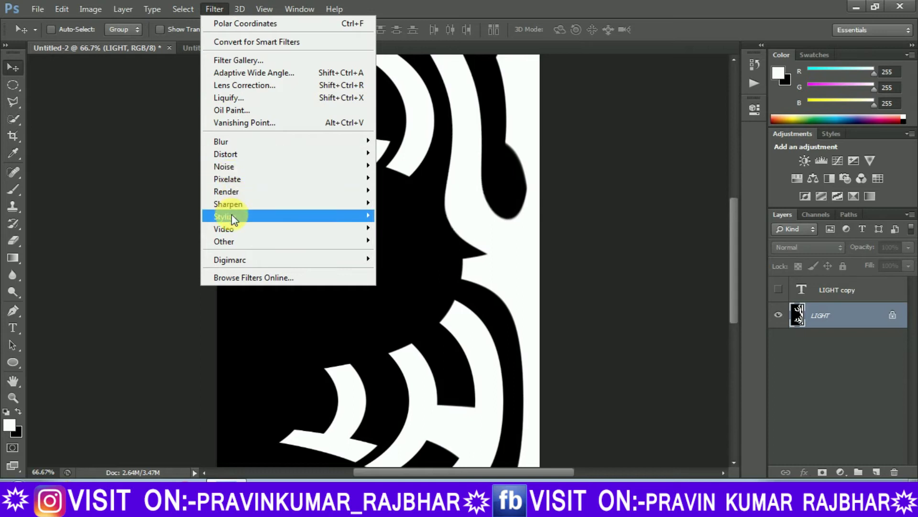
pyautogui.moveTo(253, 219)
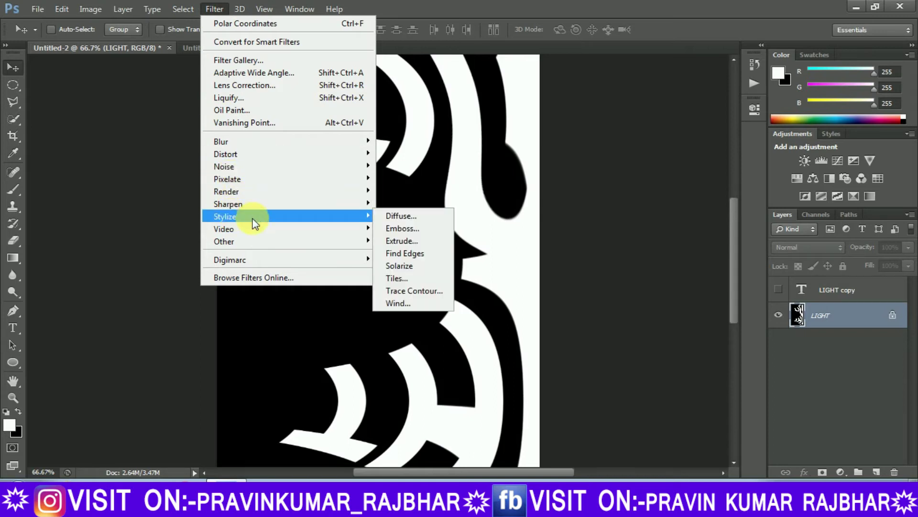
pyautogui.click(385, 303)
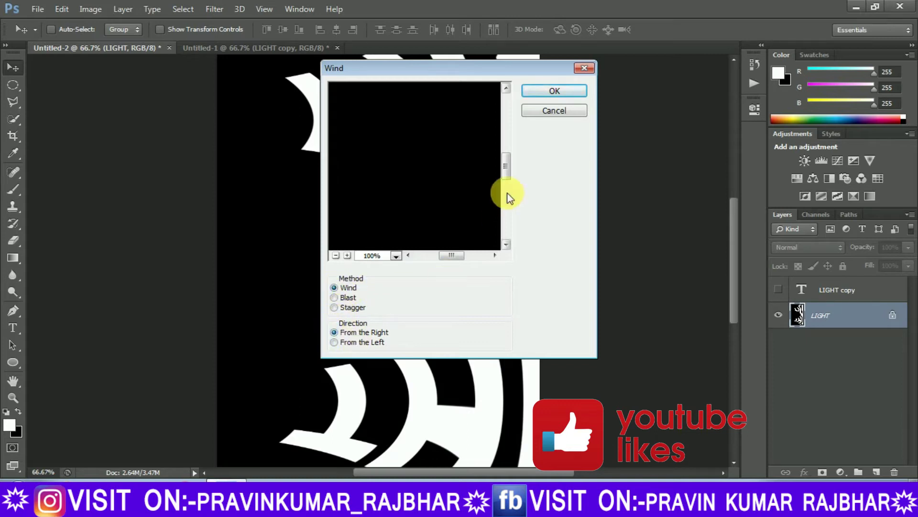
pyautogui.click(539, 94)
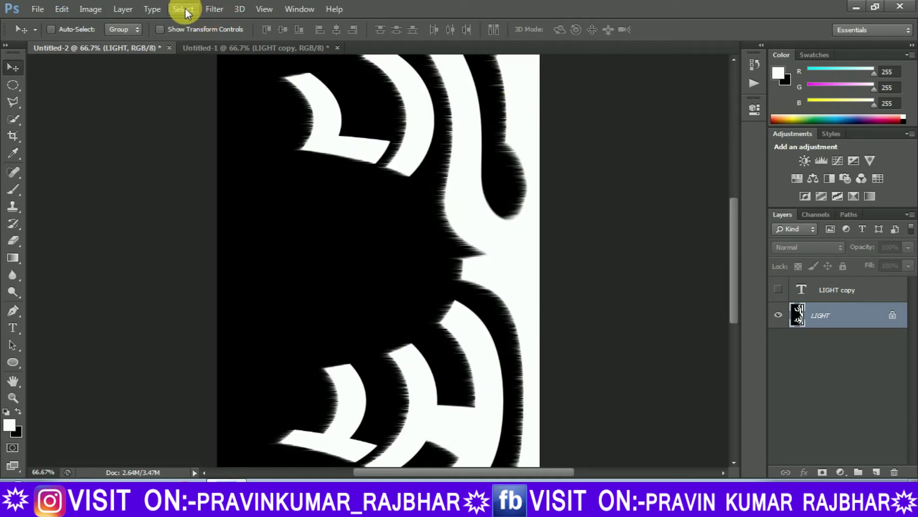
# Reapply the same Wind filter to the LIGHT layer several more times to lengthen the streaks
pyautogui.click(216, 9)
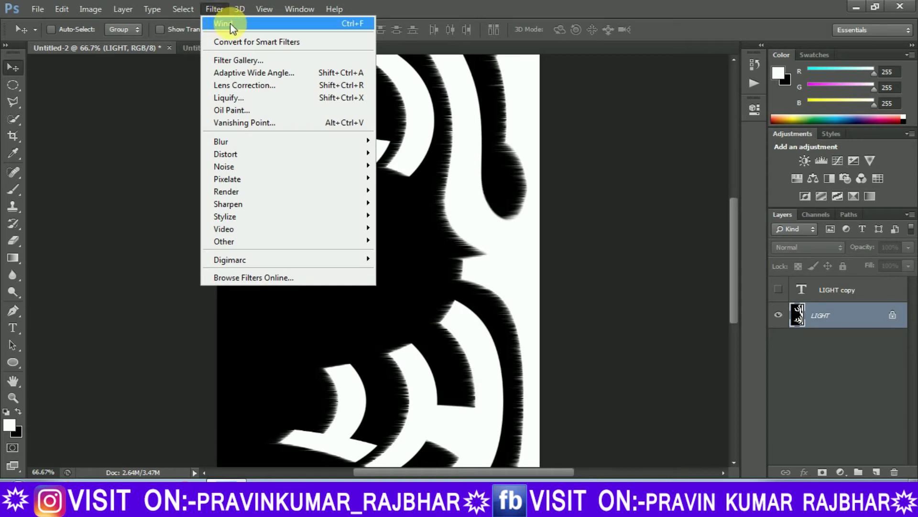
pyautogui.click(230, 24)
pyautogui.hotkey('ctrl', 'f')
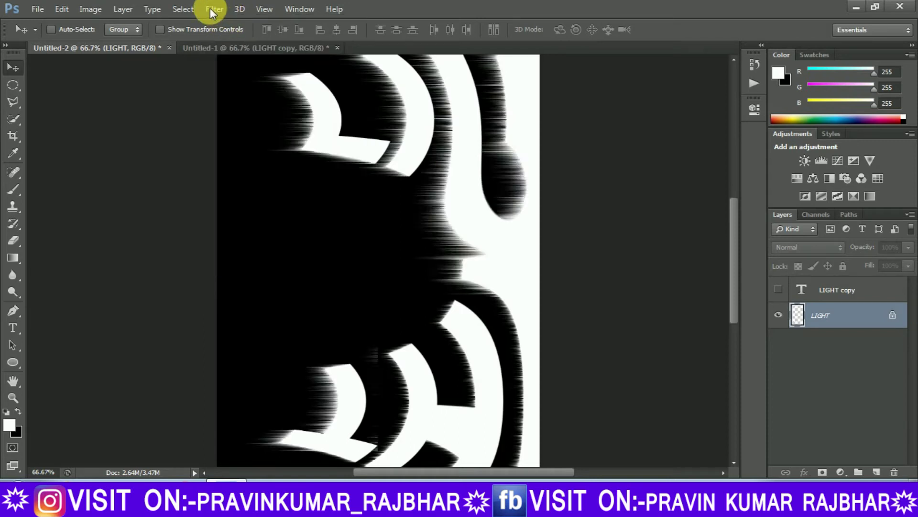
pyautogui.click(211, 9)
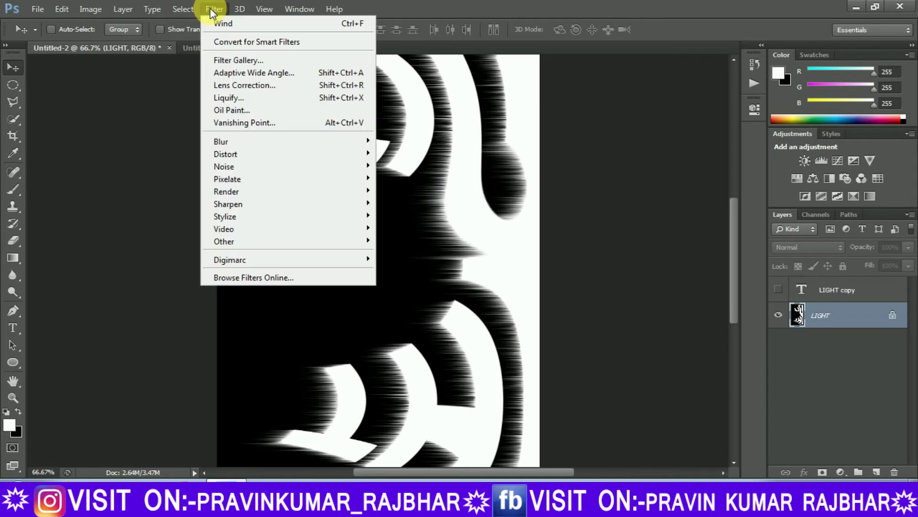
pyautogui.click(216, 22)
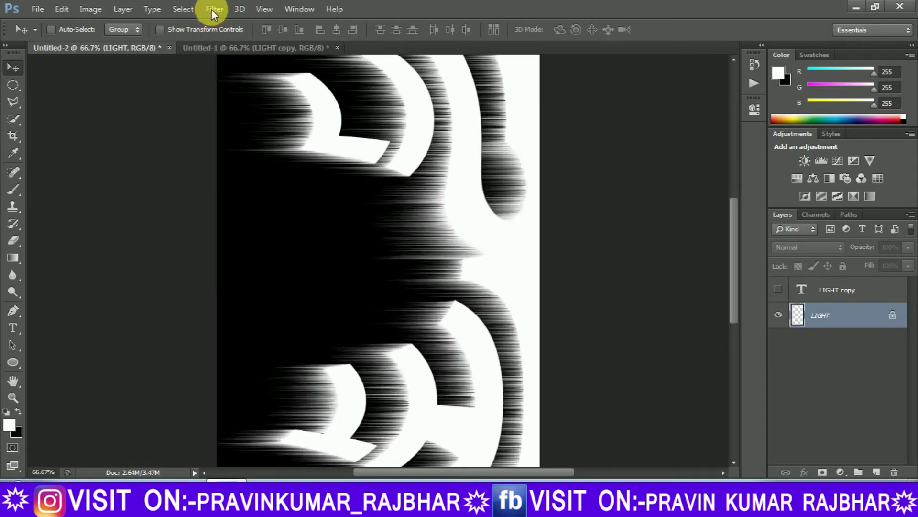
pyautogui.click(212, 10)
pyautogui.click(219, 24)
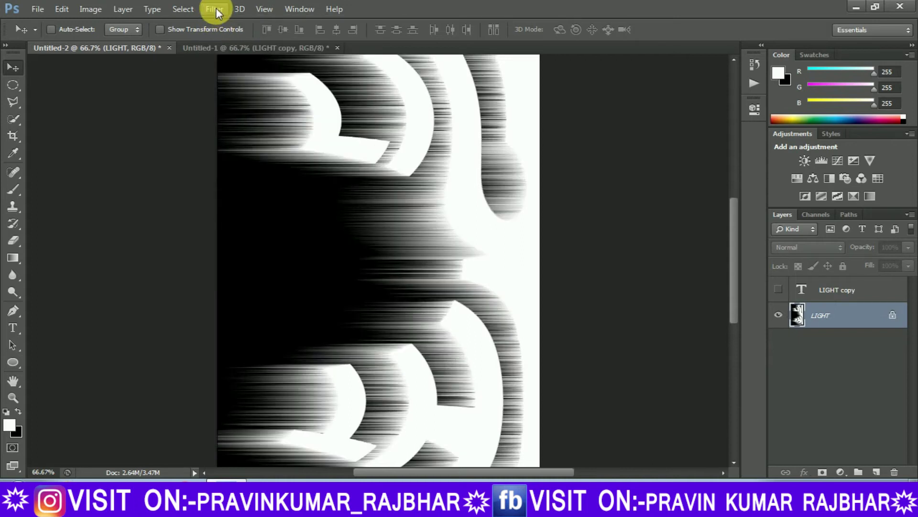
pyautogui.click(216, 9)
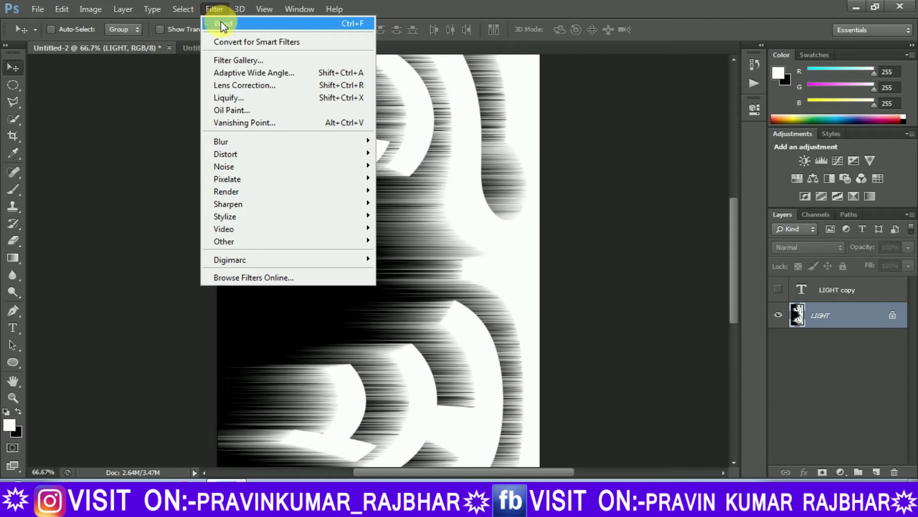
pyautogui.click(221, 24)
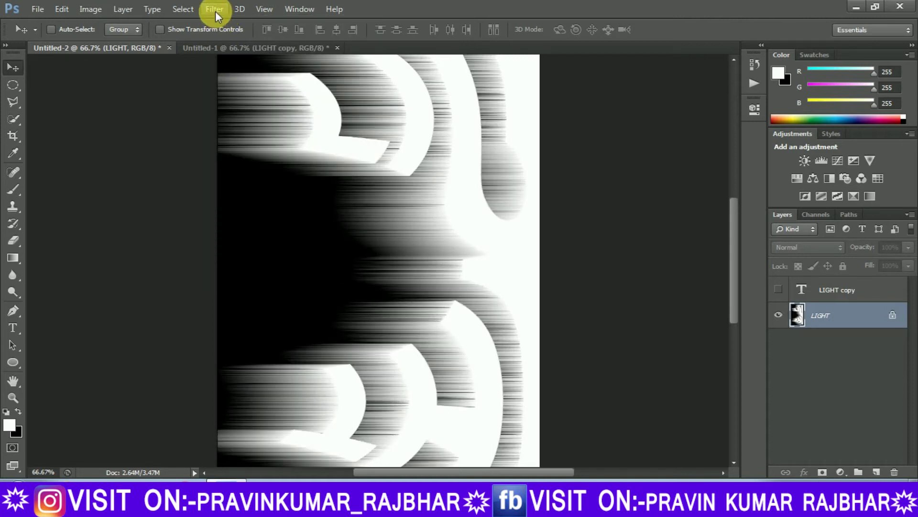
pyautogui.click(215, 10)
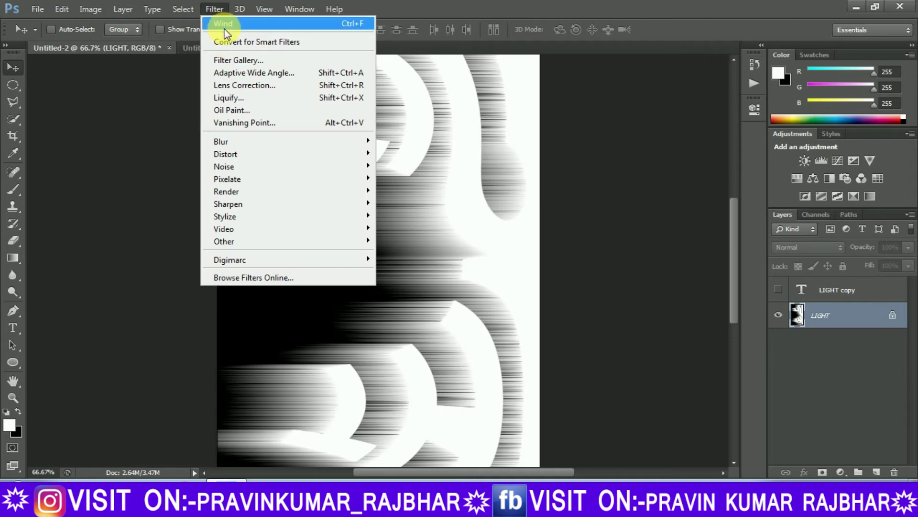
pyautogui.click(223, 27)
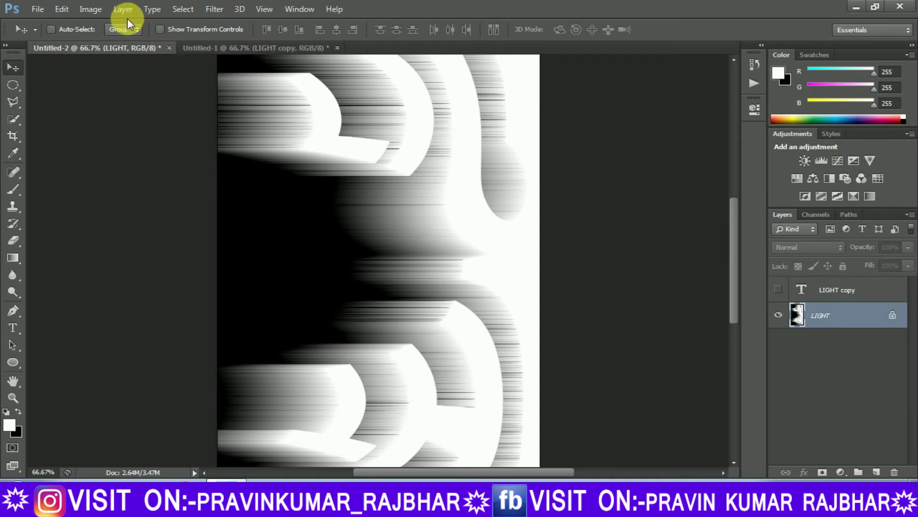
# Rotate the whole image 90° counter-clockwise
pyautogui.click(89, 9)
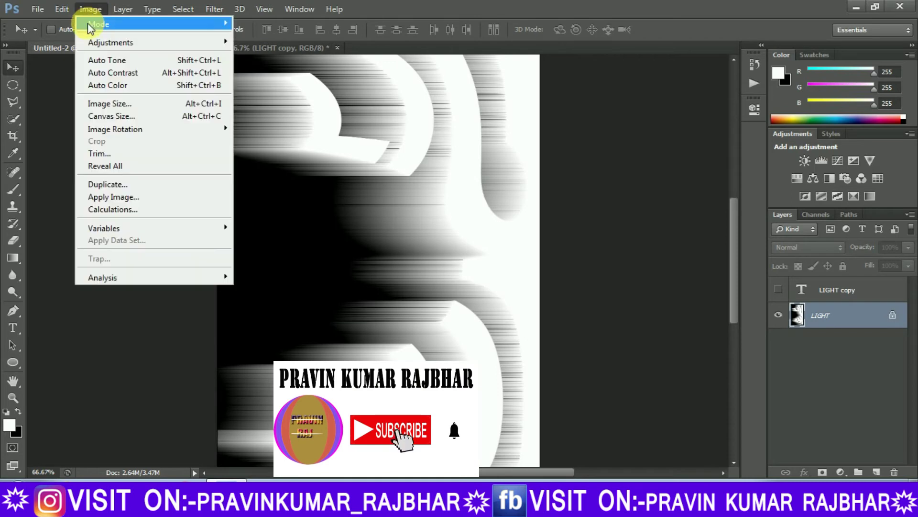
pyautogui.moveTo(187, 134)
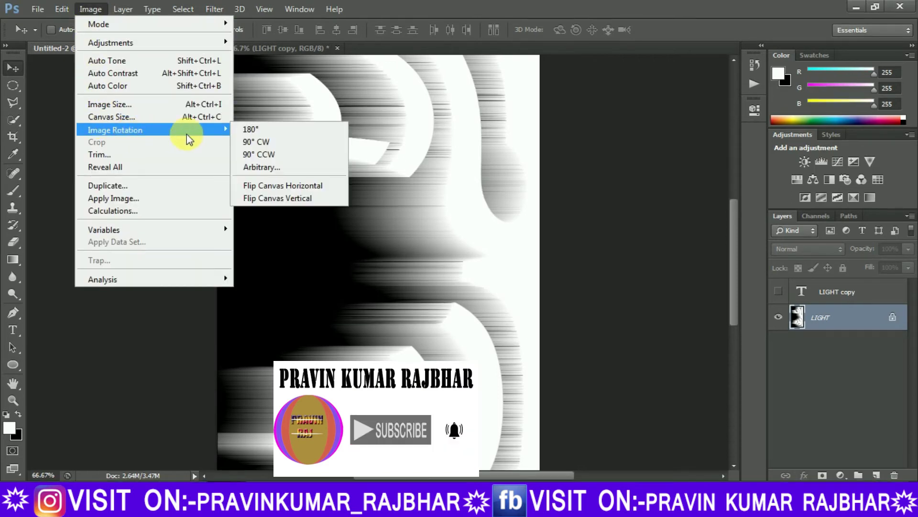
pyautogui.click(257, 156)
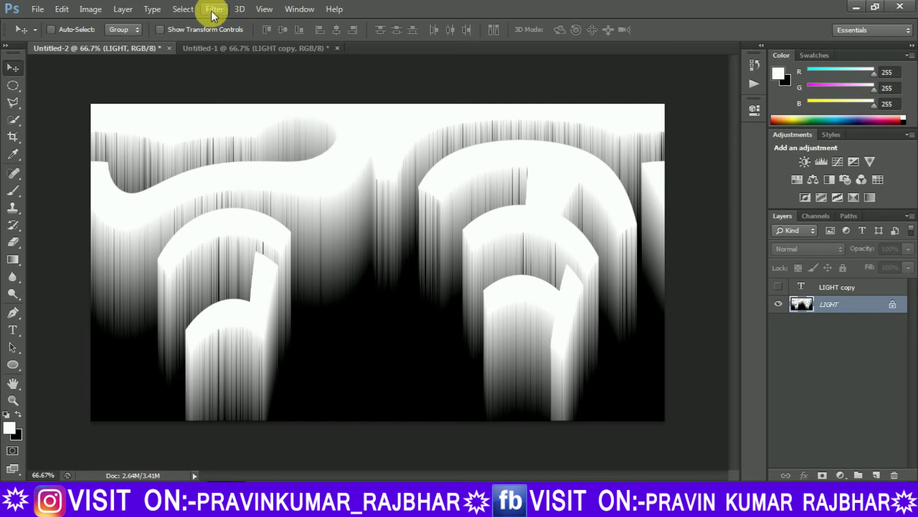
# Apply the Polar Coordinates filter to the LIGHT layer with the Rectangular to Polar option
pyautogui.click(207, 11)
pyautogui.moveTo(224, 155)
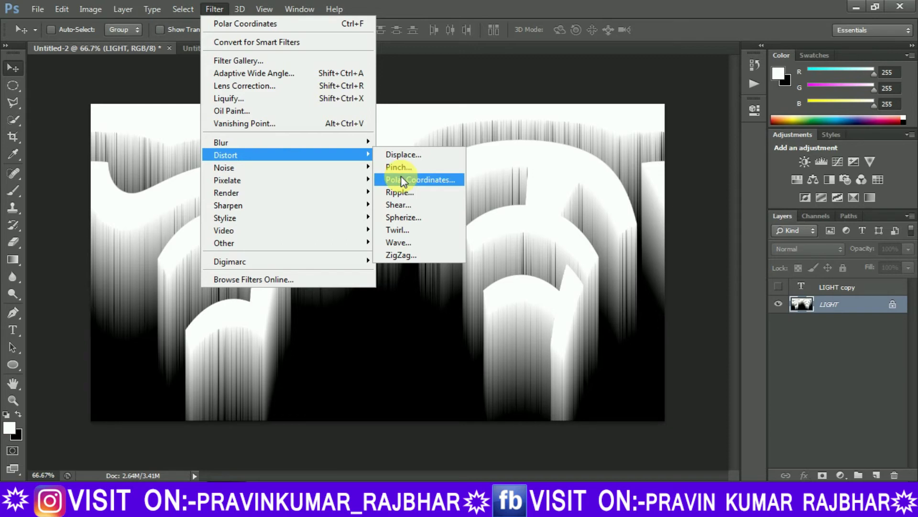
pyautogui.click(402, 179)
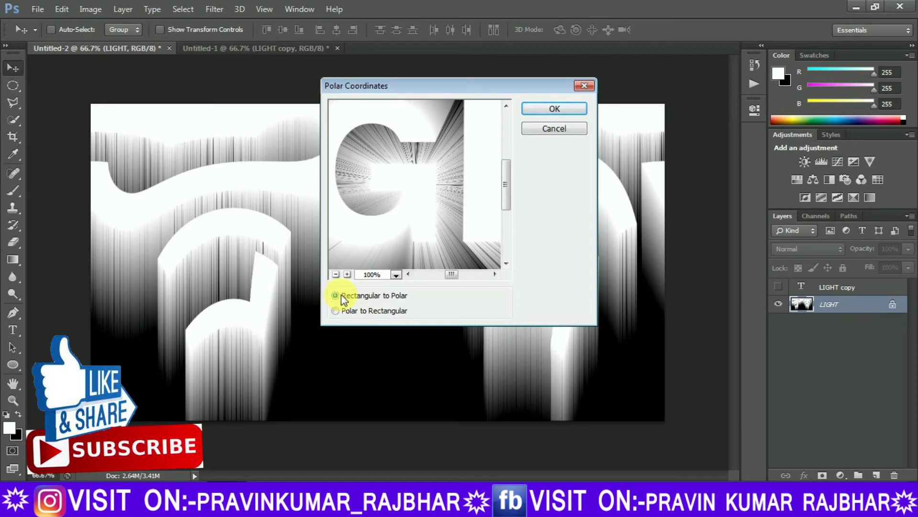
pyautogui.click(554, 109)
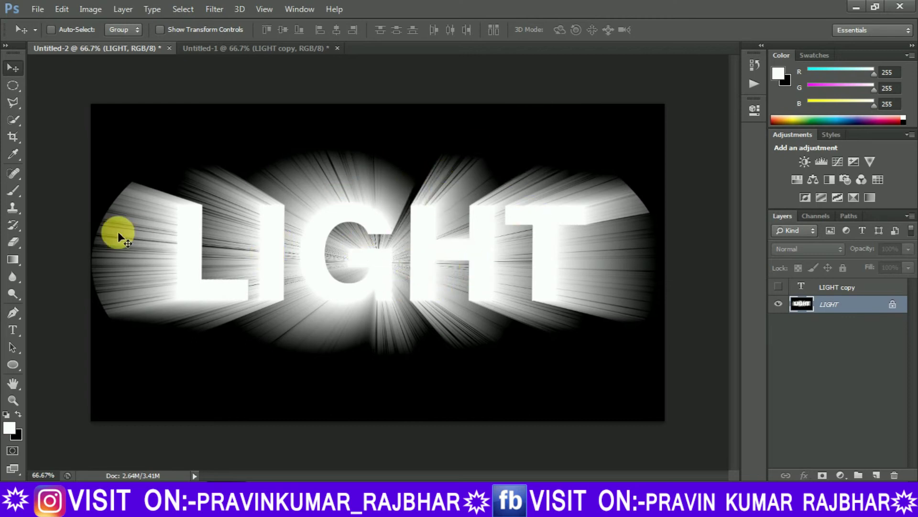
# Colour the light rays with a linear spectrum gradient in Color mode, running from the L side across to the T side
pyautogui.click(15, 262)
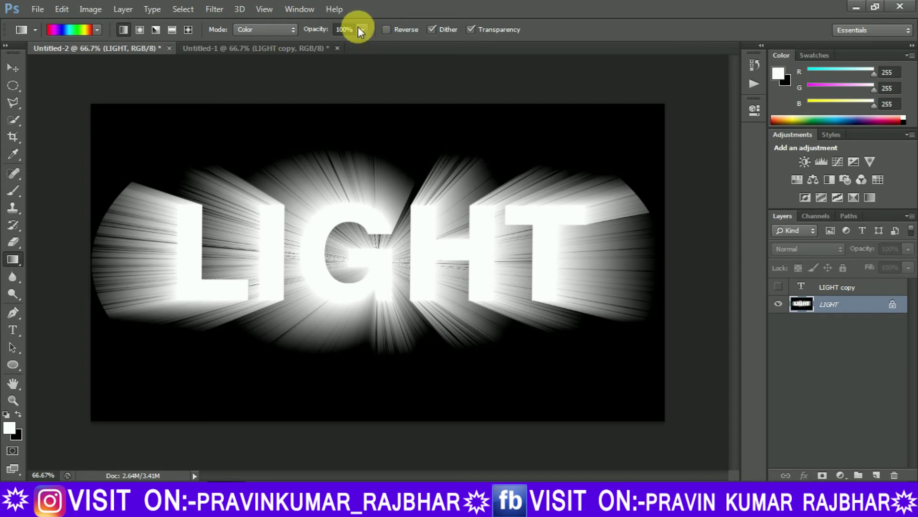
pyautogui.moveTo(128, 180); pyautogui.dragTo(655, 308)
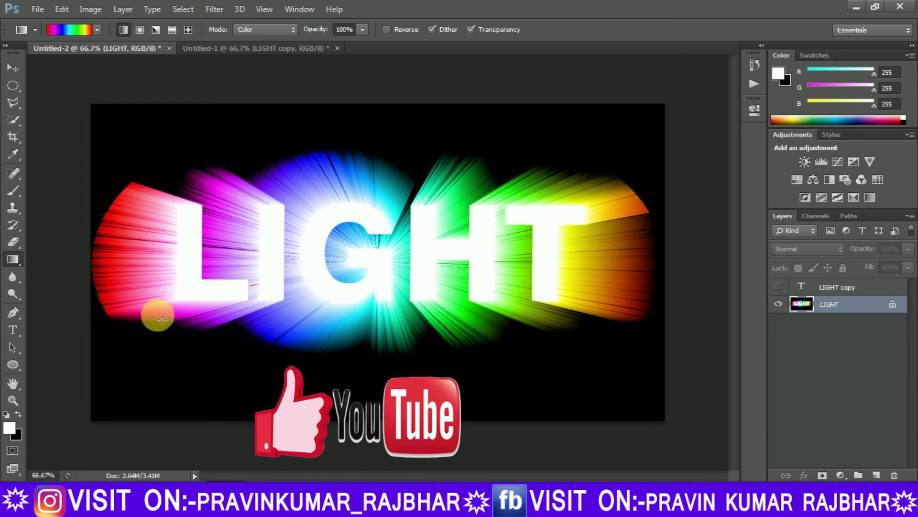
# Show the LIGHT copy text layer and give it a Gradient Overlay using the Spectrum gradient
pyautogui.click(784, 290)
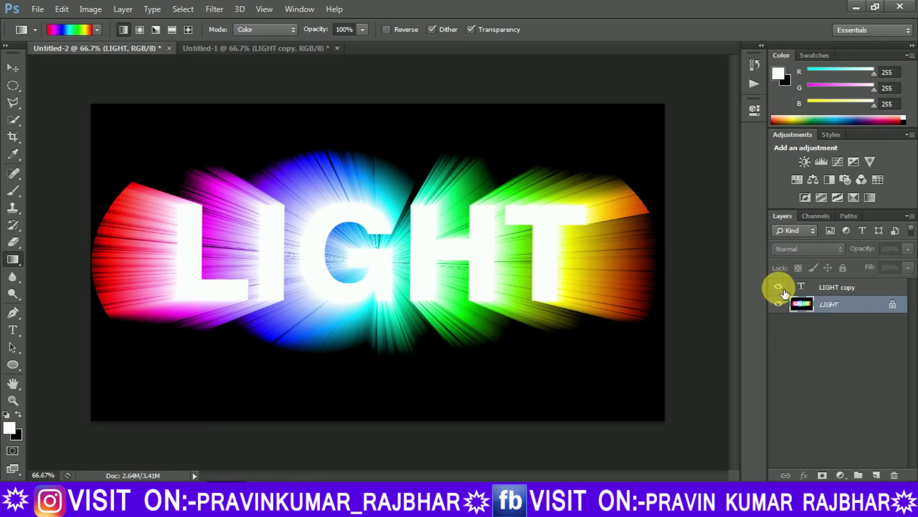
pyautogui.click(842, 292)
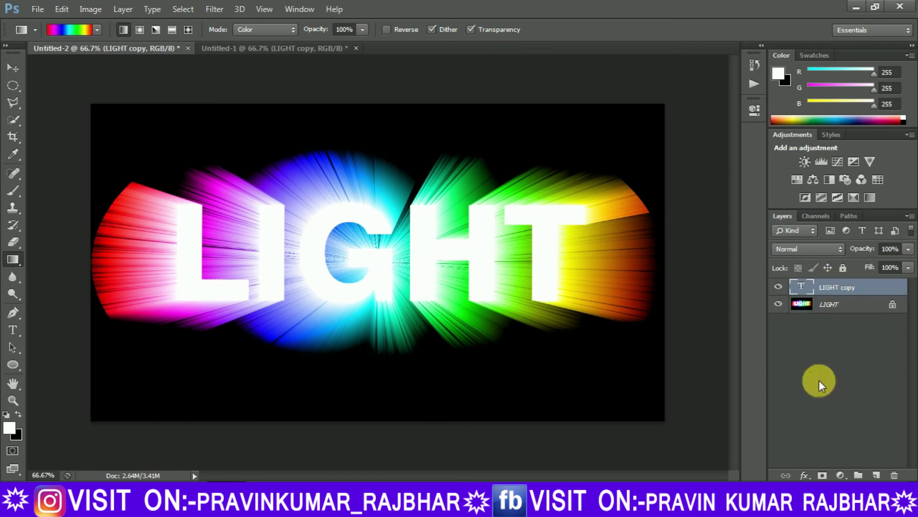
pyautogui.click(805, 475)
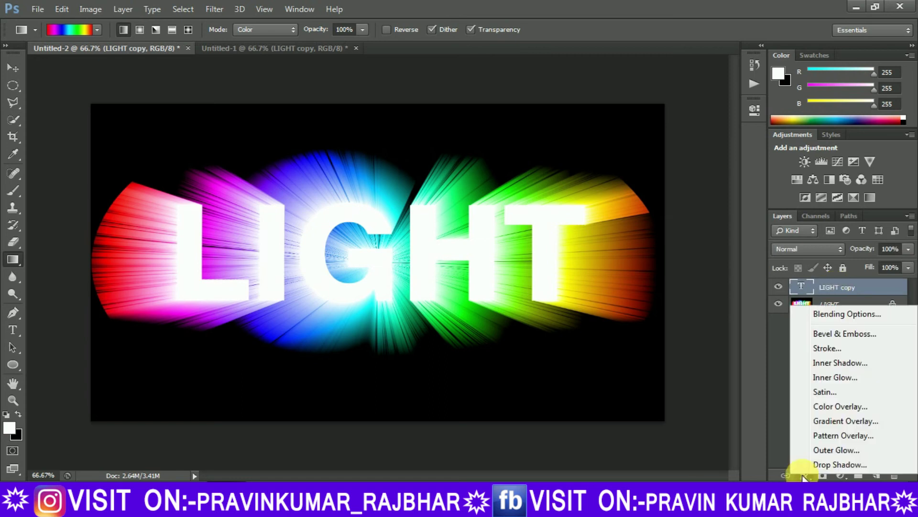
pyautogui.click(817, 408)
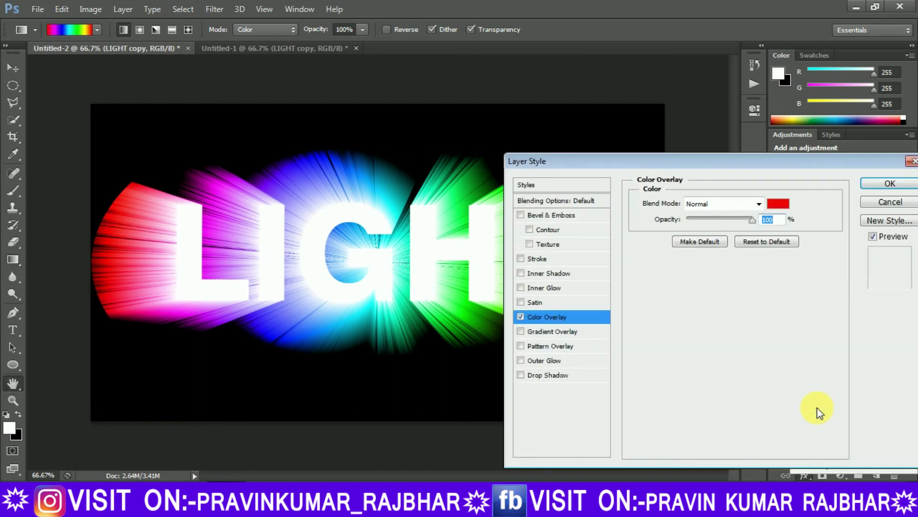
pyautogui.click(520, 317)
pyautogui.click(536, 330)
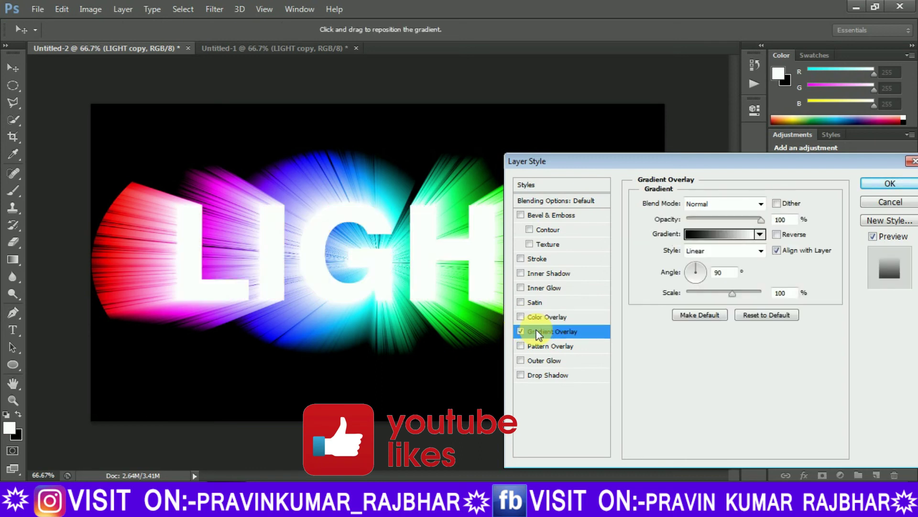
pyautogui.click(759, 235)
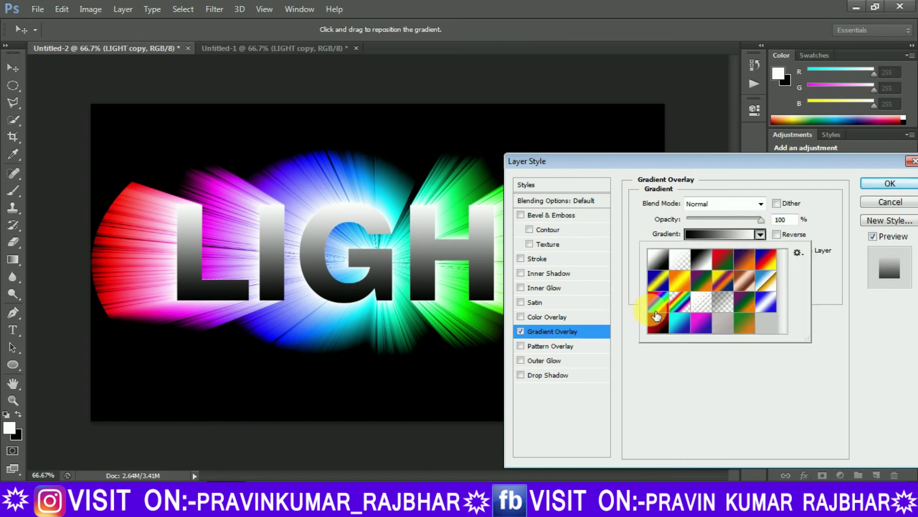
pyautogui.click(659, 306)
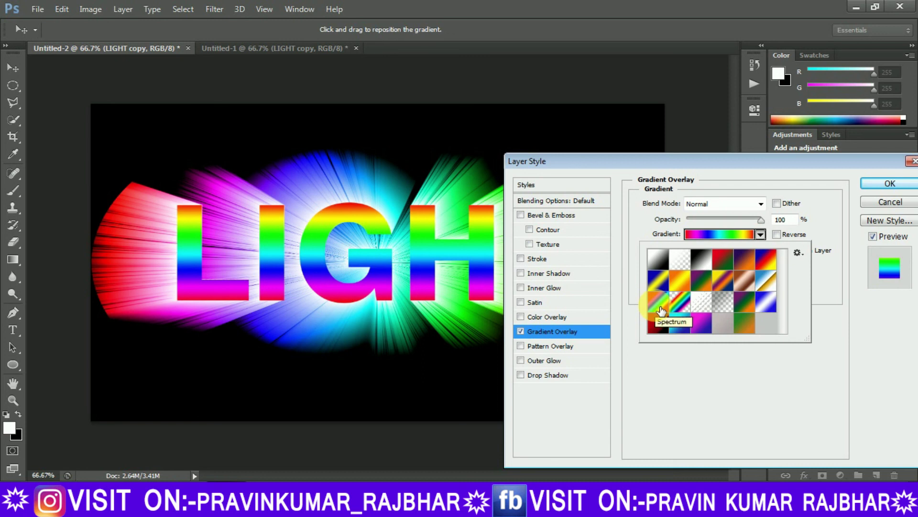
# Add a drop shadow to the text with distance 9 px, spread 10% and size 16 px, and merge the text layer into the LIGHT layer
pyautogui.click(544, 378)
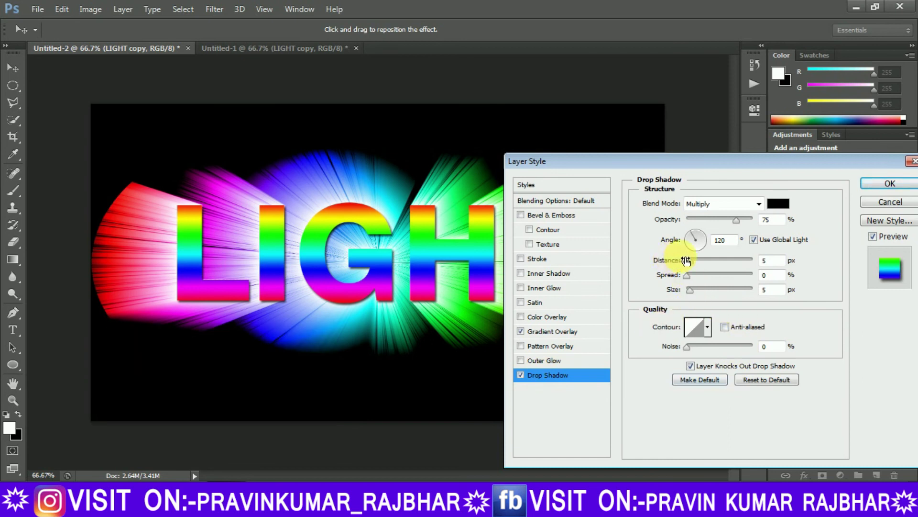
pyautogui.moveTo(690, 263); pyautogui.dragTo(693, 263)
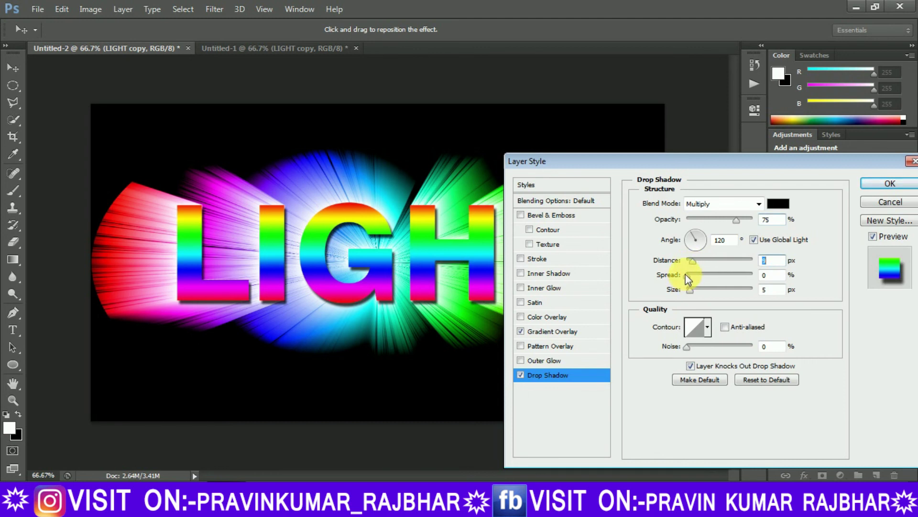
pyautogui.click(689, 276)
pyautogui.click(693, 276)
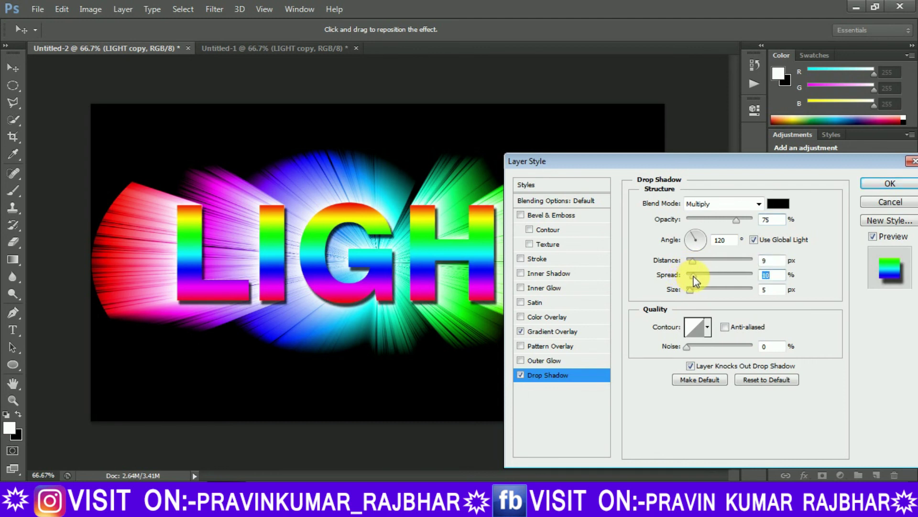
pyautogui.click(693, 290)
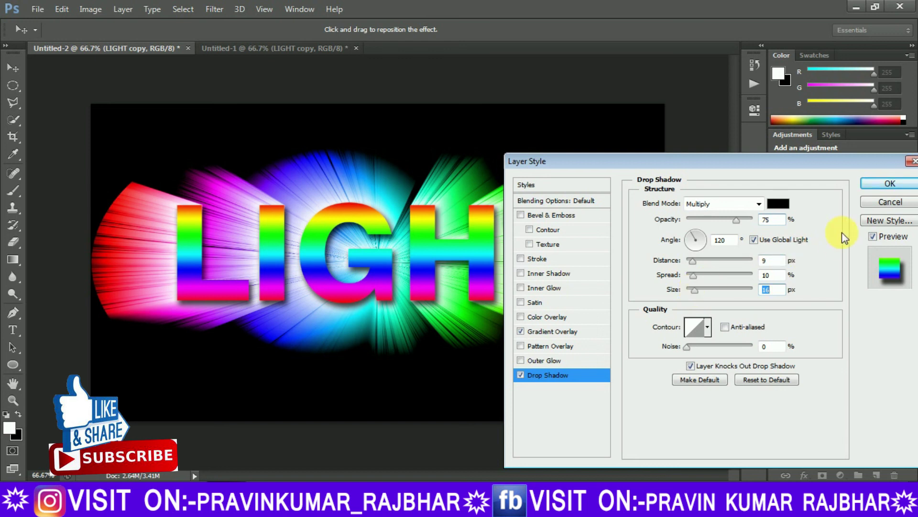
pyautogui.click(889, 185)
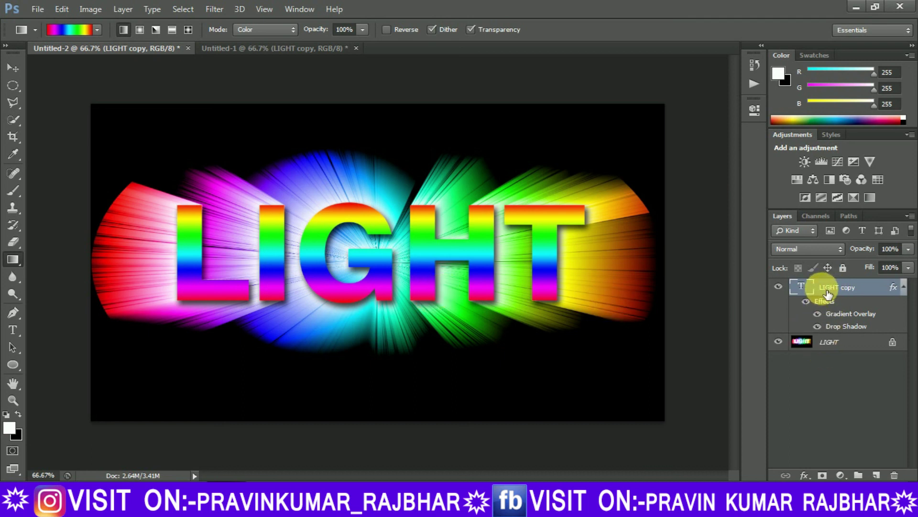
pyautogui.hotkey('ctrl', 'e')
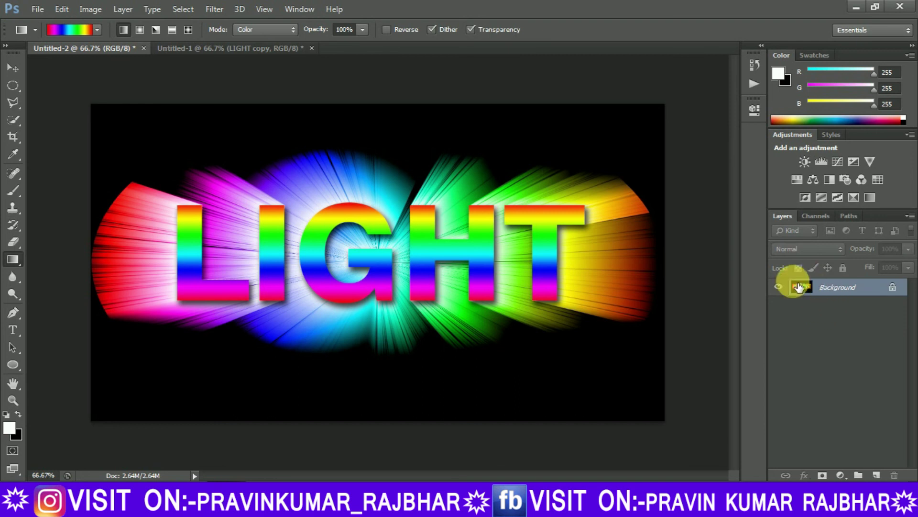